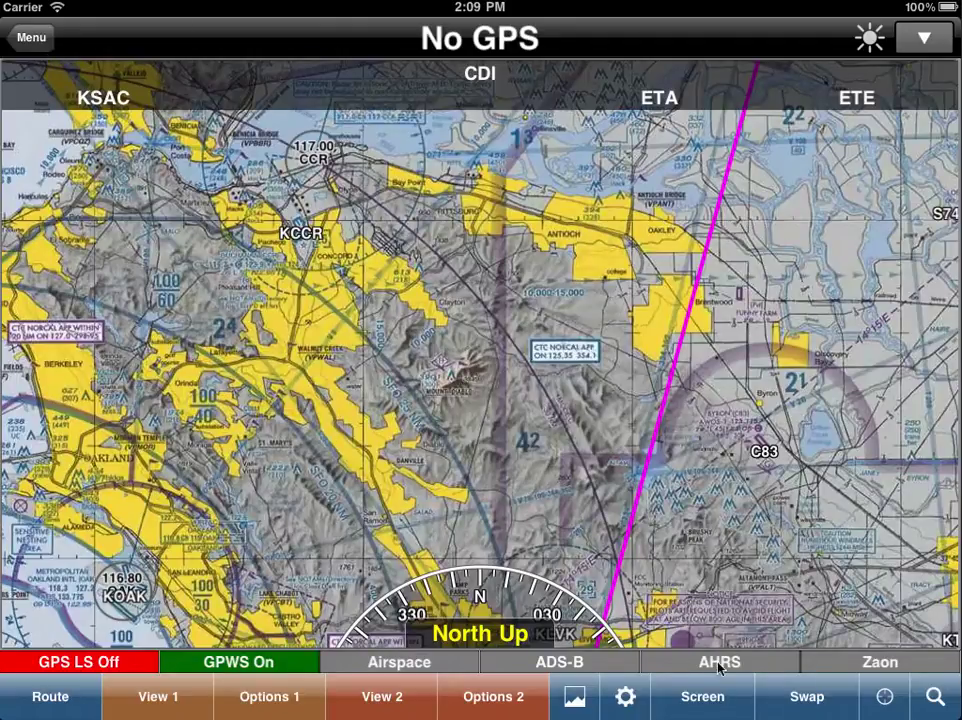
Enable Search and Rescue in the settings and view its grid cells on the sectional chart.
click(624, 697)
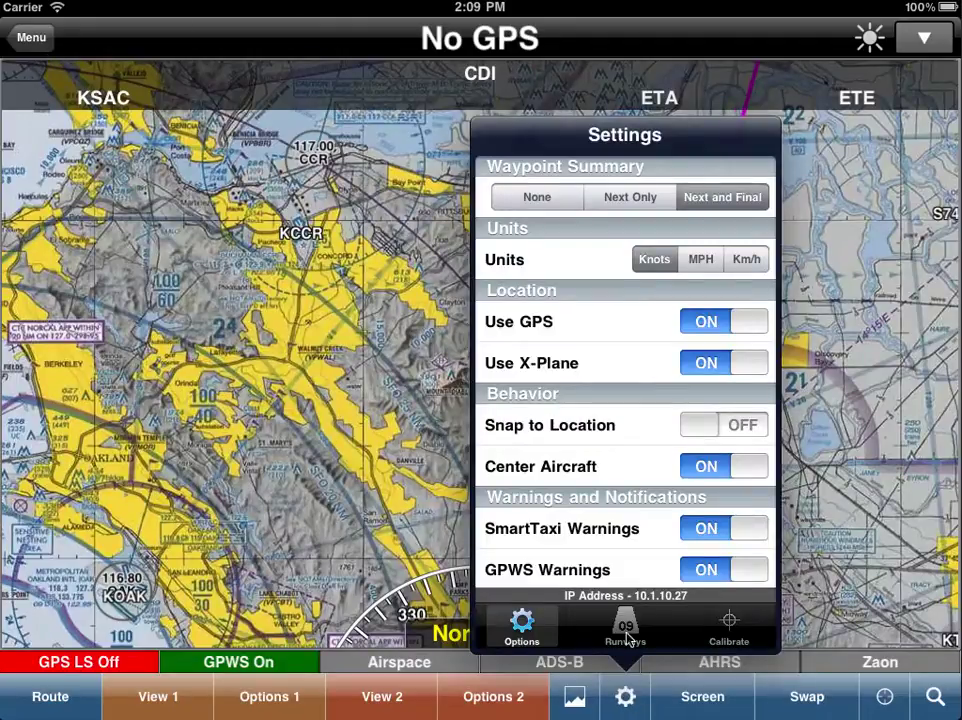
scroll(603, 321, down, 10)
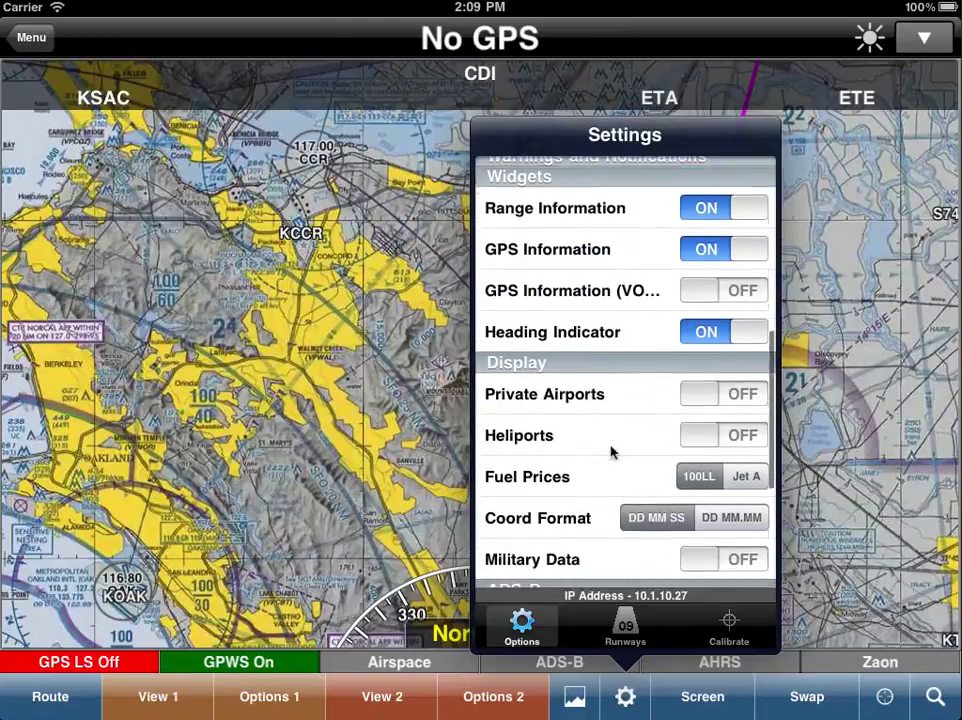
scroll(612, 294, down, 2)
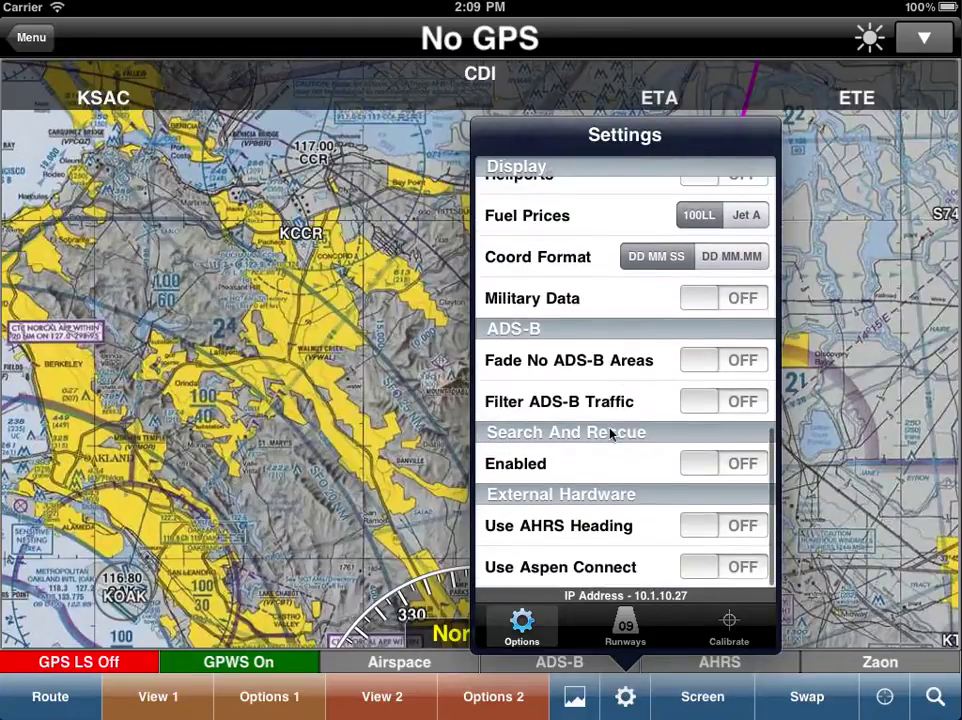
click(697, 467)
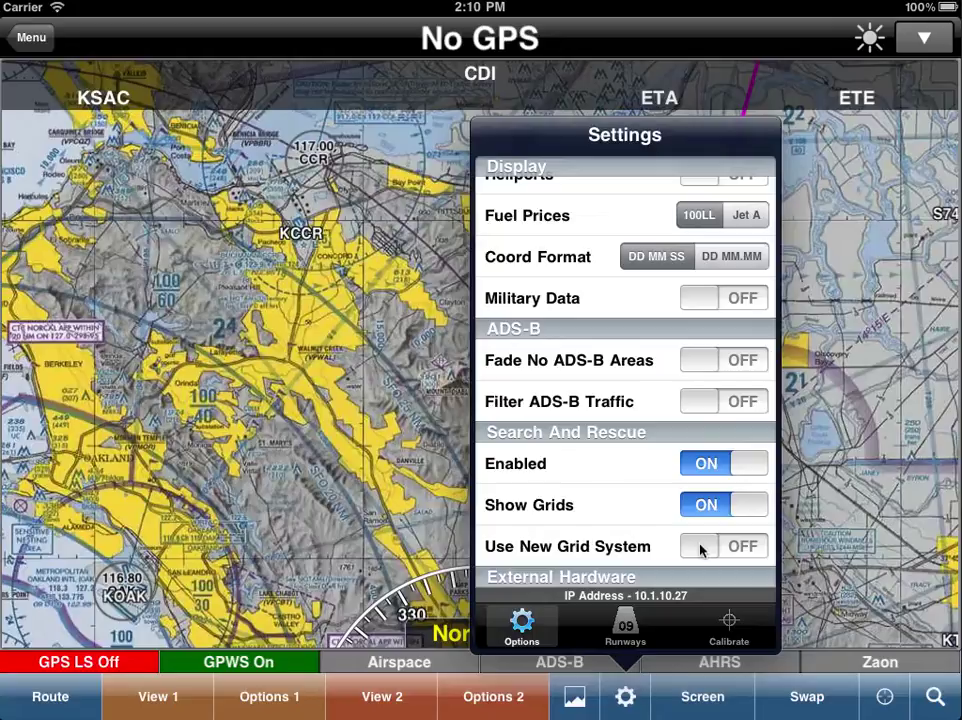
click(801, 520)
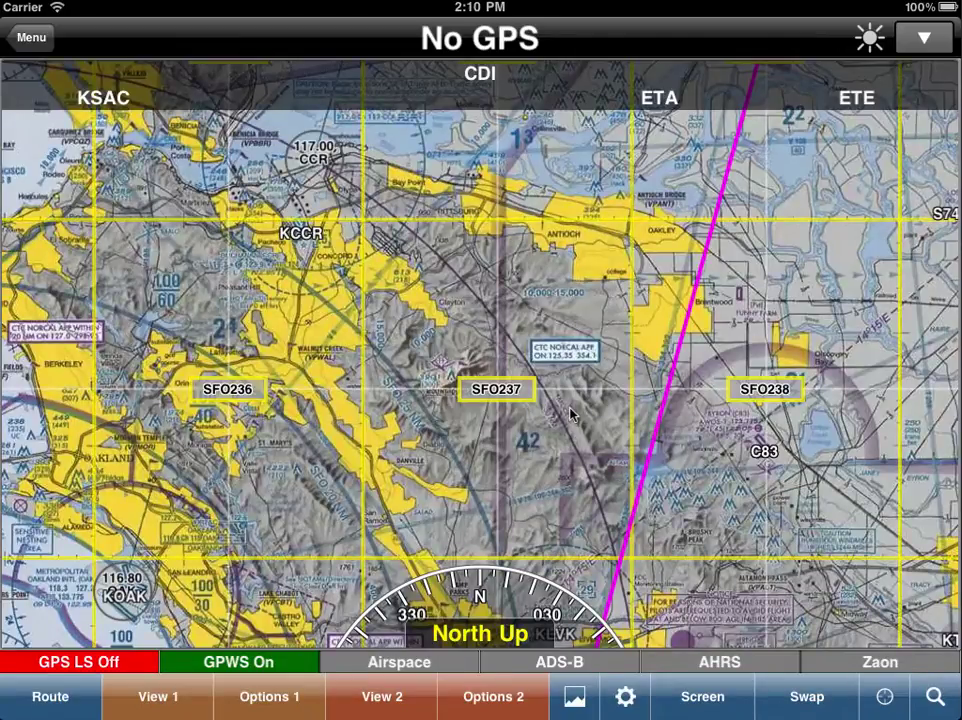
drag(670, 480, 503, 395)
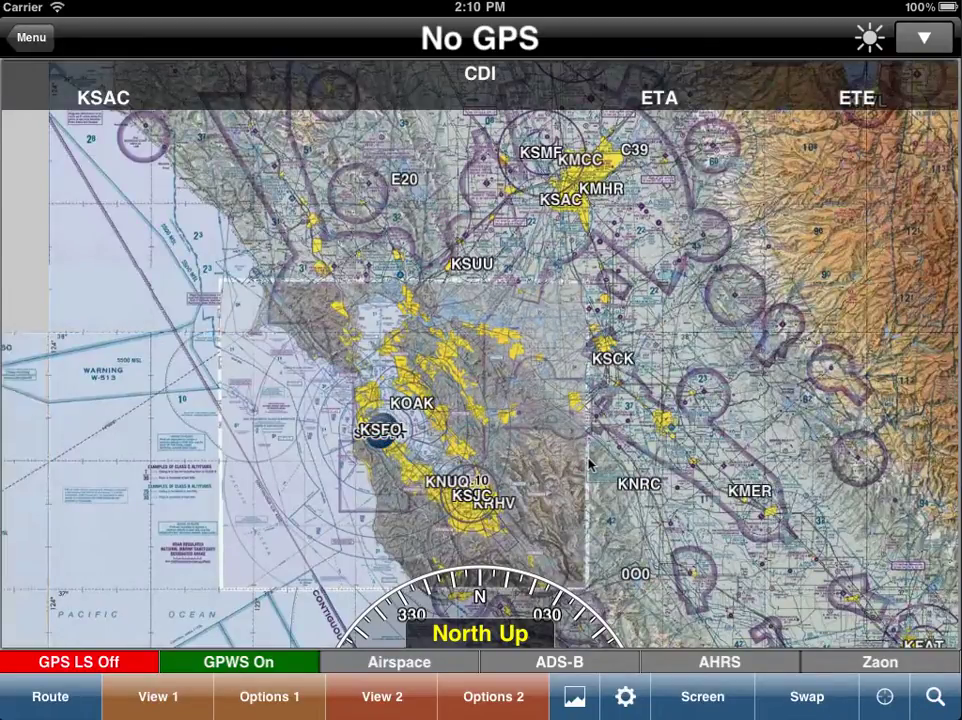
drag(560, 447, 736, 569)
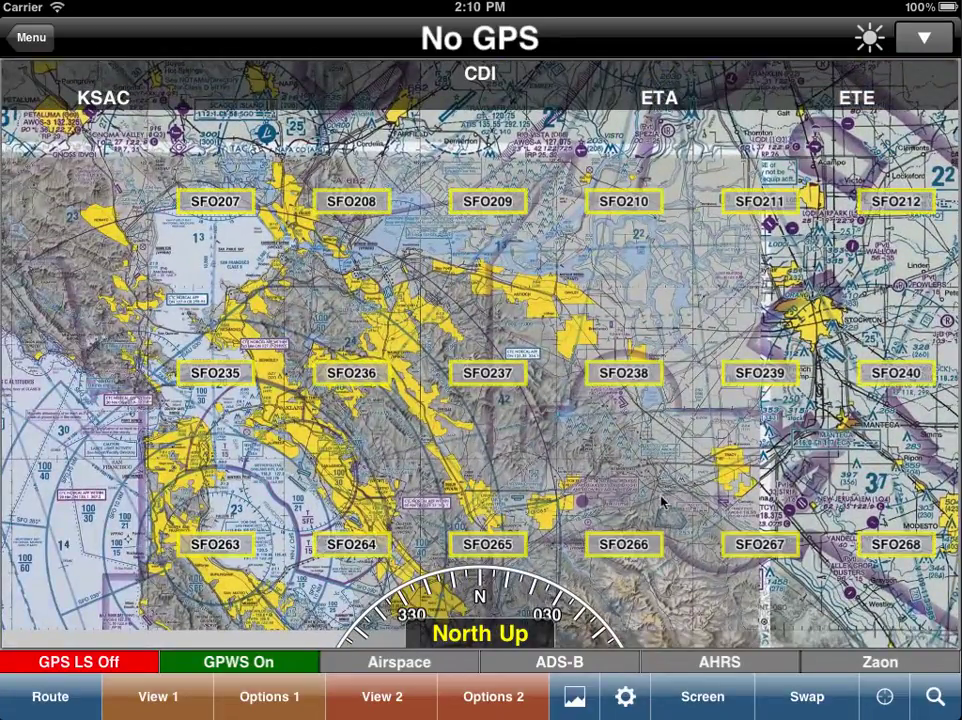
Start the flight simulator on the preset route with the speed set to 900.
click(920, 38)
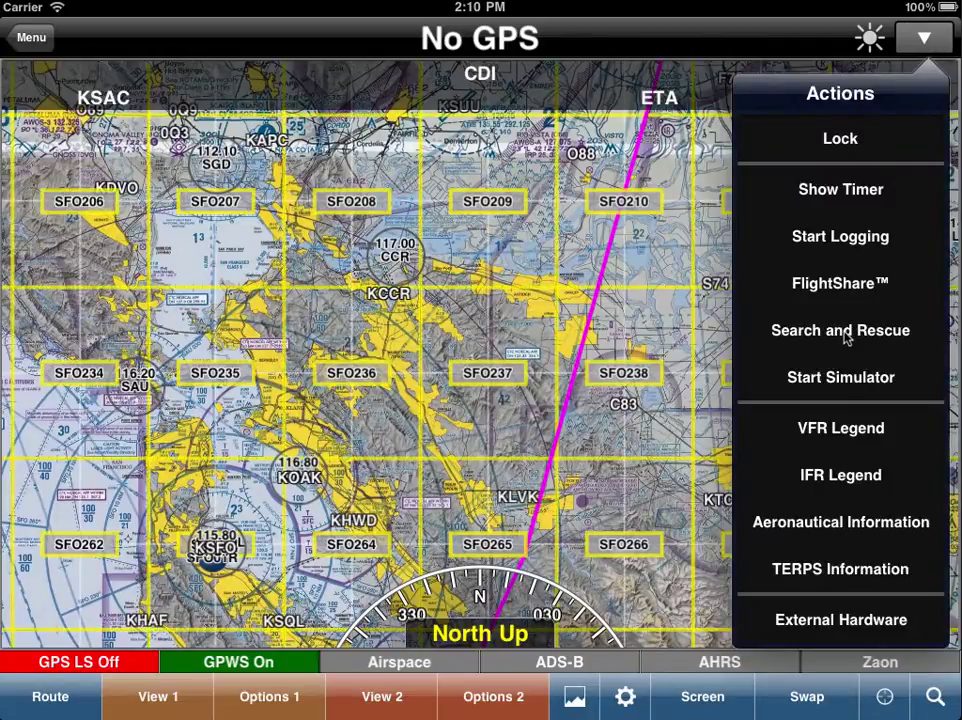
click(836, 386)
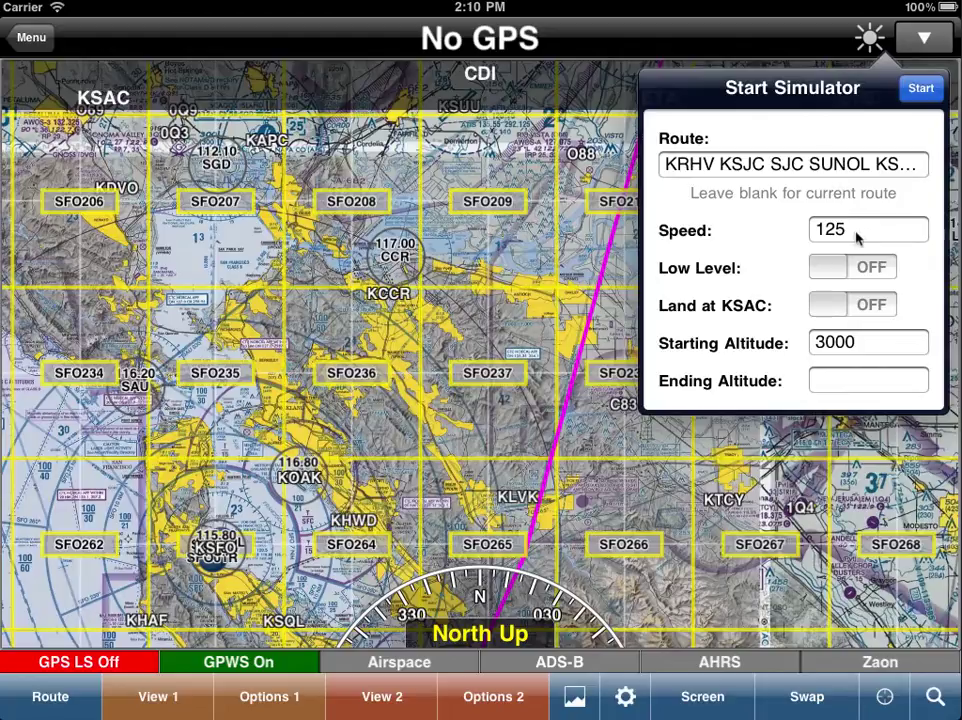
click(857, 236)
key(BackSpace)
key(BackSpace)
key(BackSpace)
text(900)
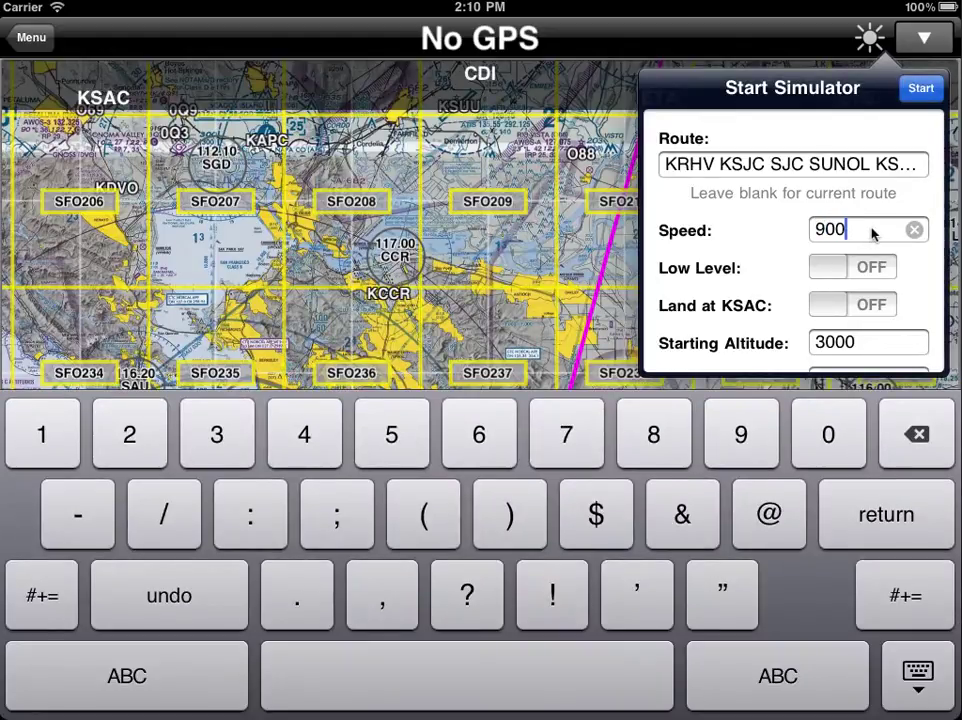
click(921, 88)
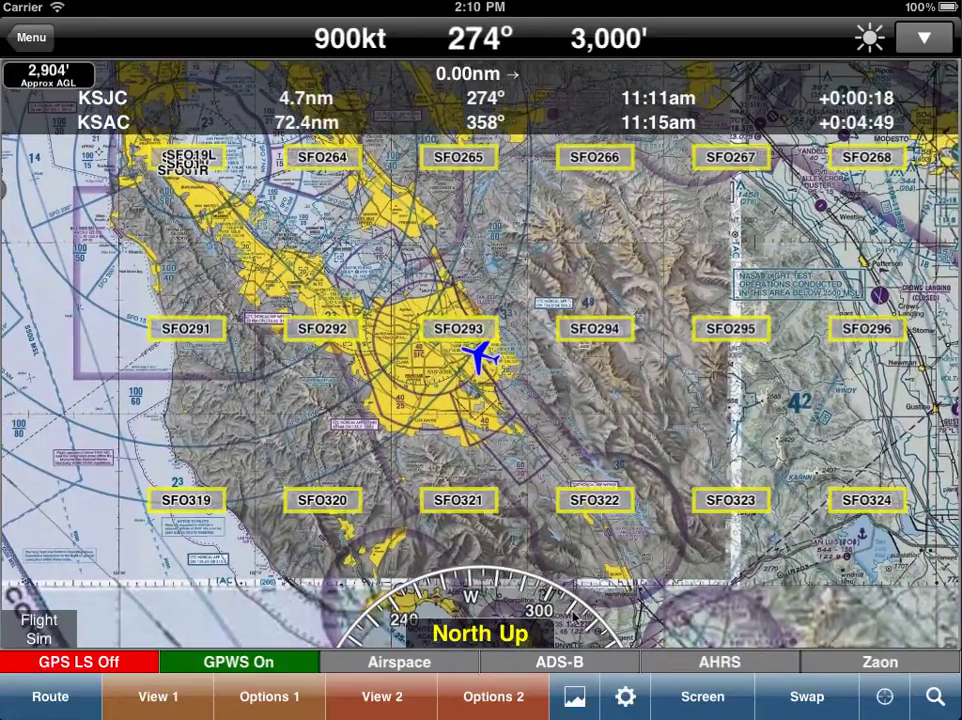
Switch the map orientation to Track Up and stop the flight simulator.
click(485, 636)
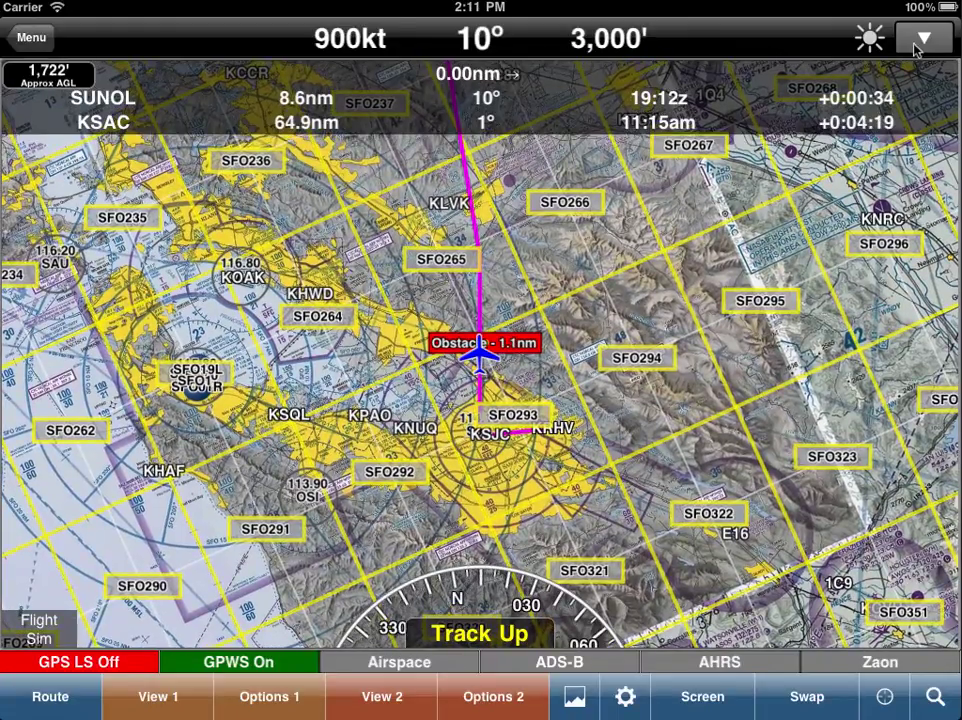
click(921, 40)
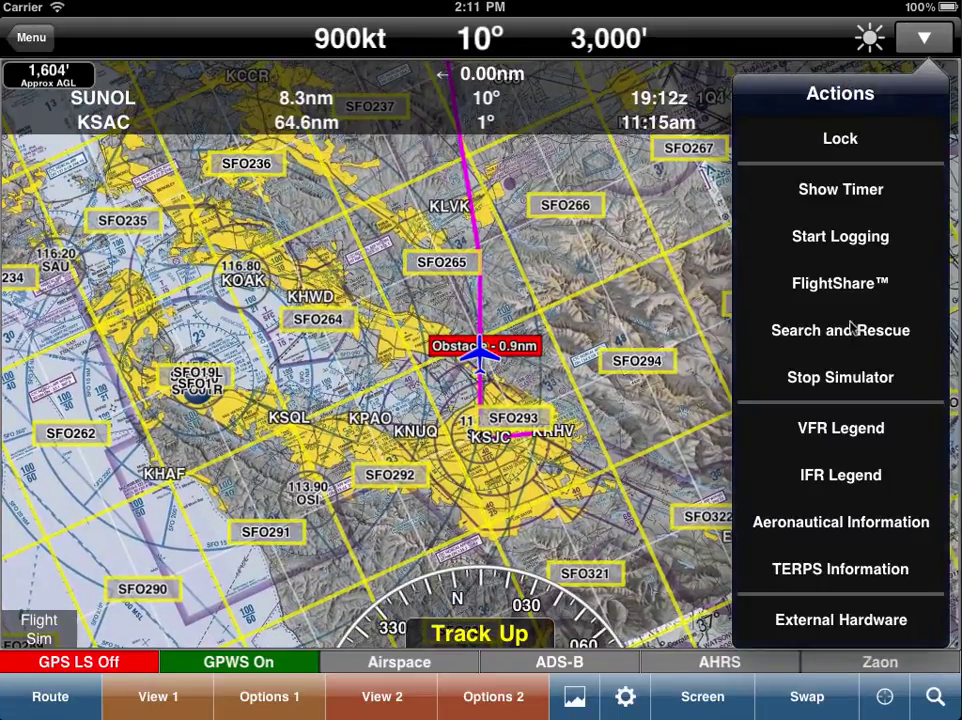
click(840, 380)
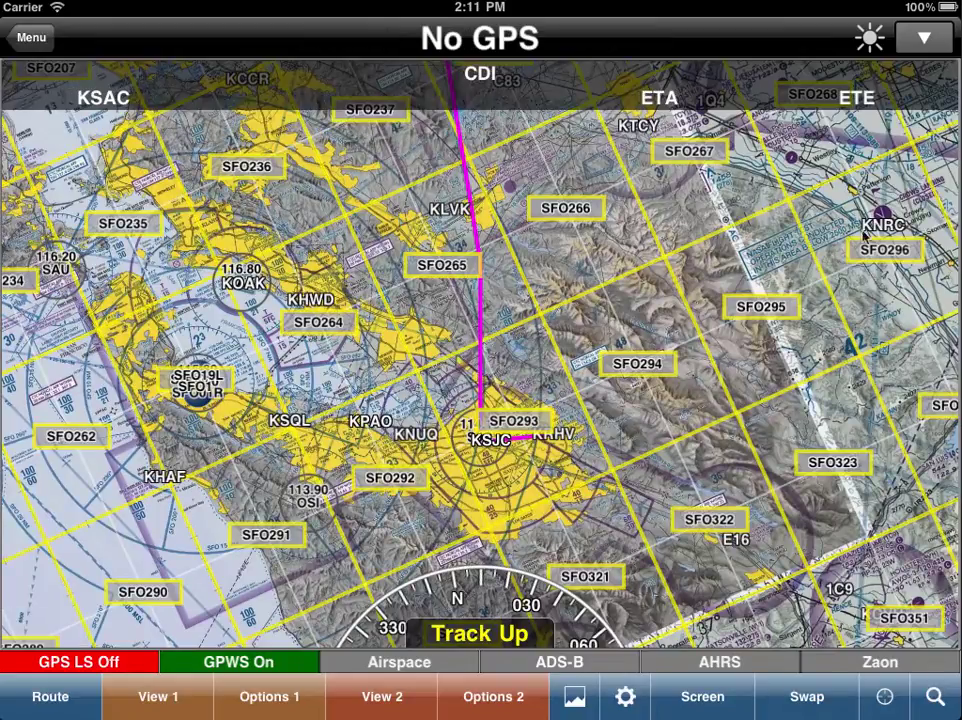
Create a Parallel search and rescue pattern from waypoint KTCY and view it with the map oriented North Up.
click(921, 40)
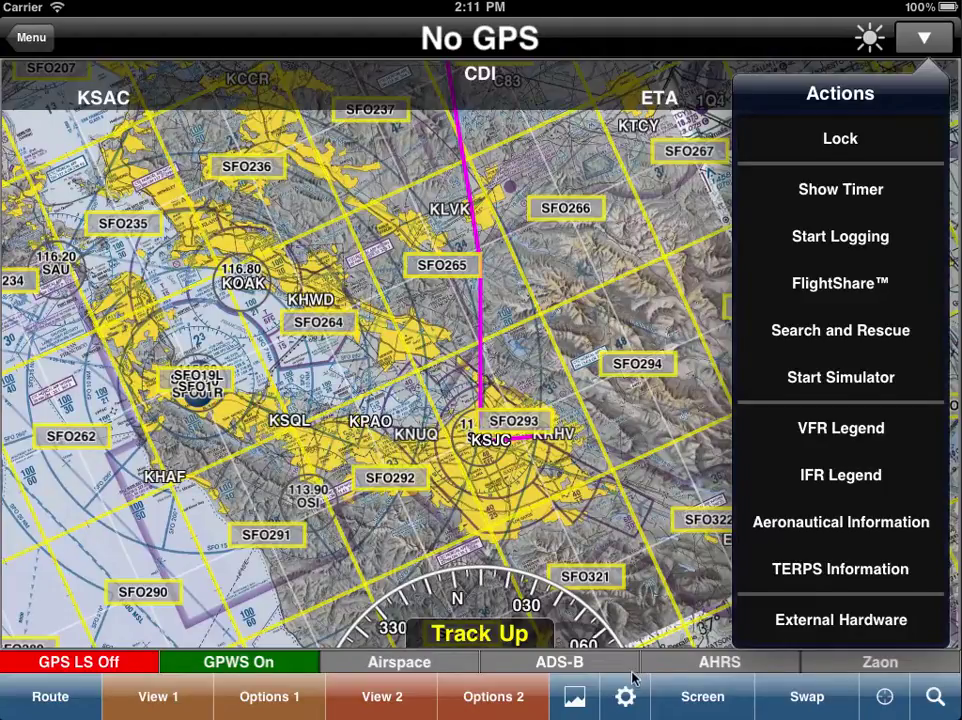
click(838, 333)
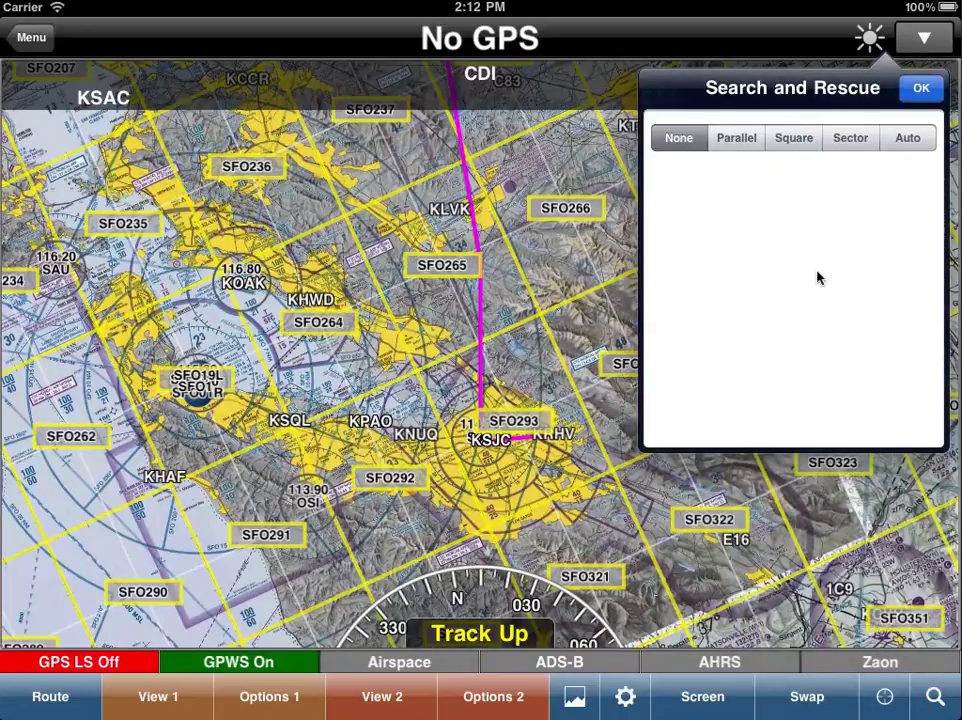
click(746, 146)
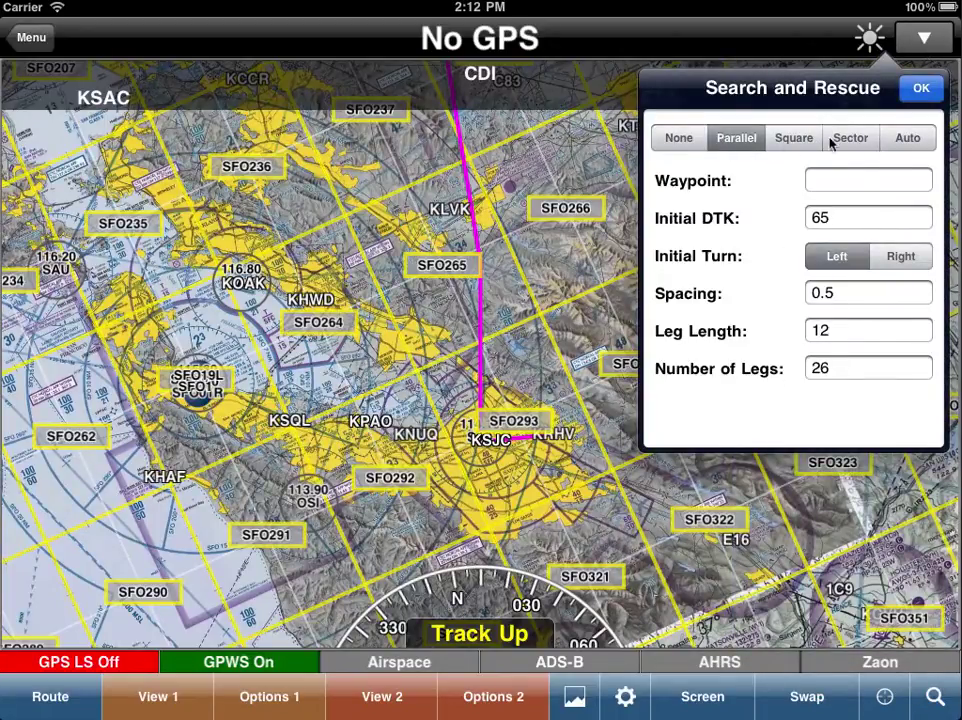
click(822, 182)
text(KTCY)
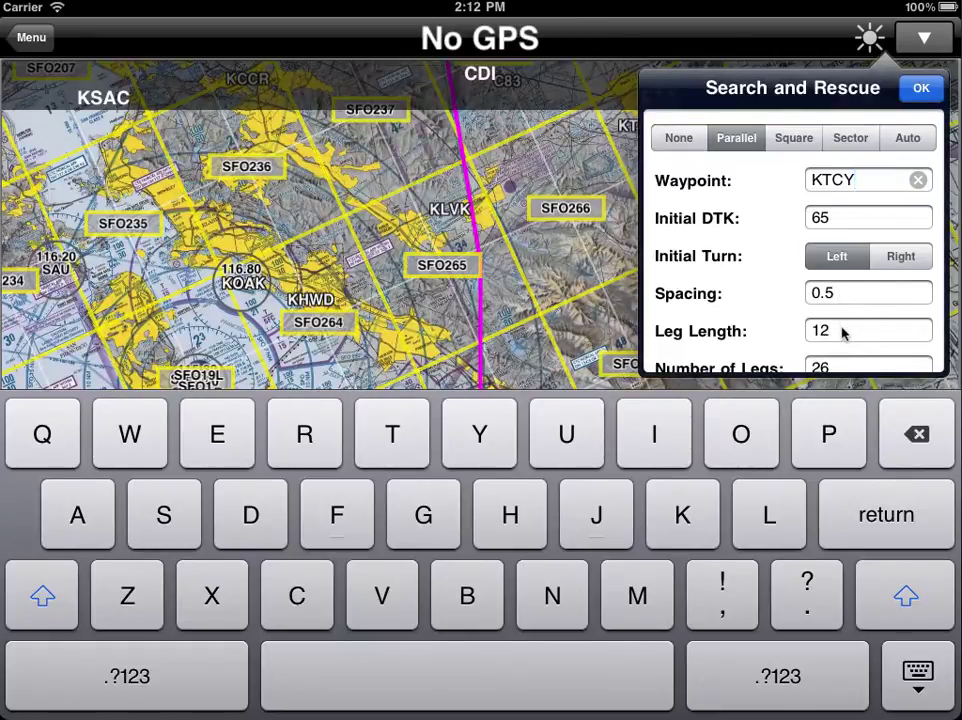
click(921, 89)
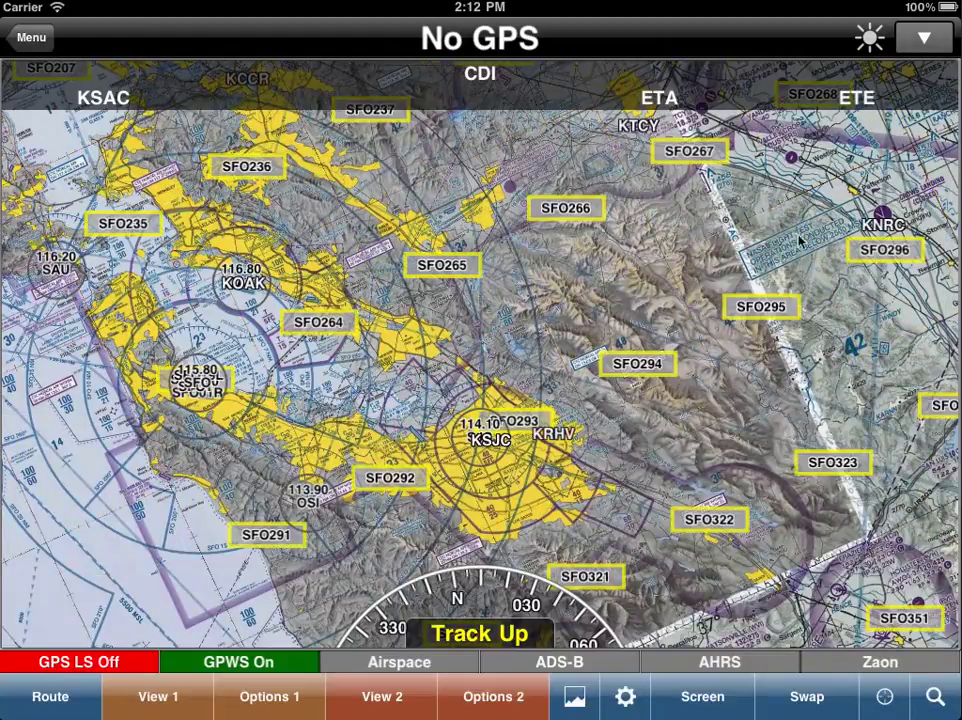
click(489, 637)
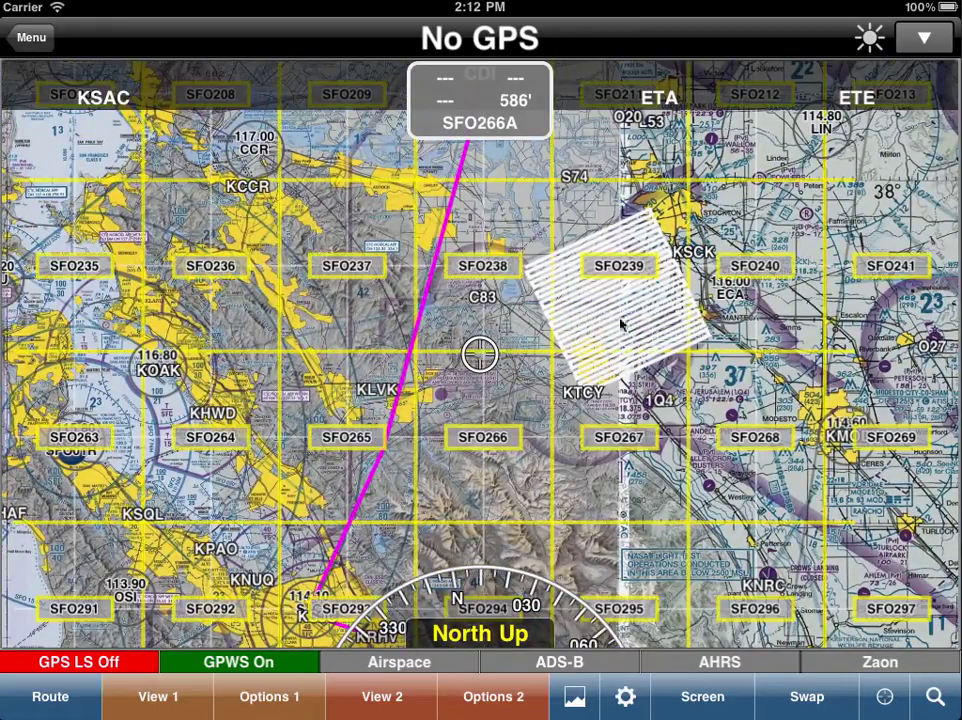
scroll(830, 560, up, 5)
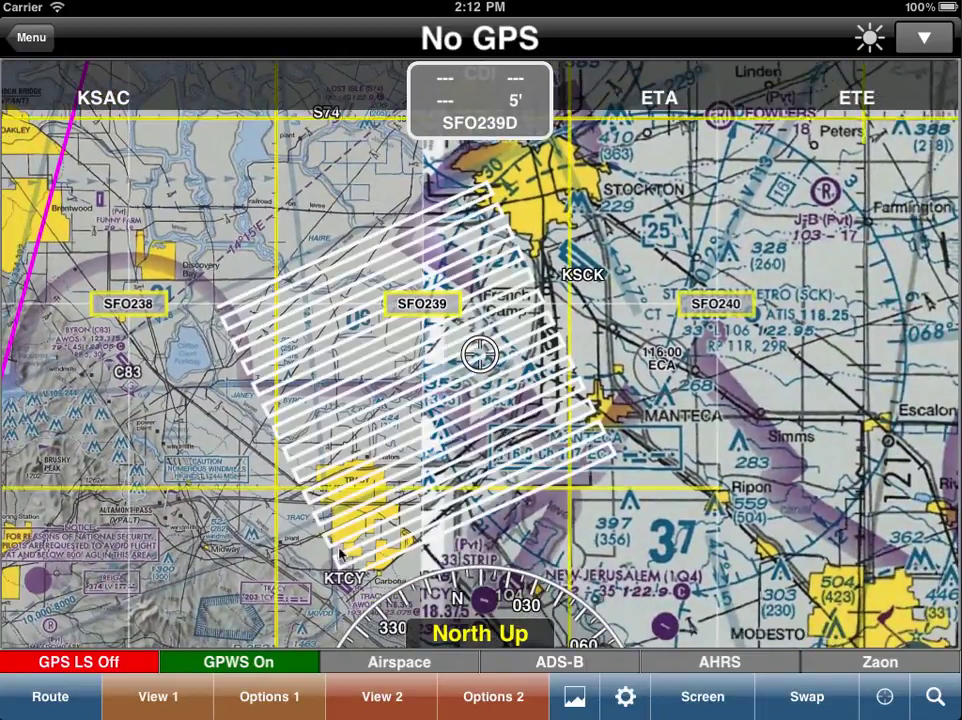
Replace the parallel search pattern with a Square pattern around KTCY, using its preset values.
click(927, 39)
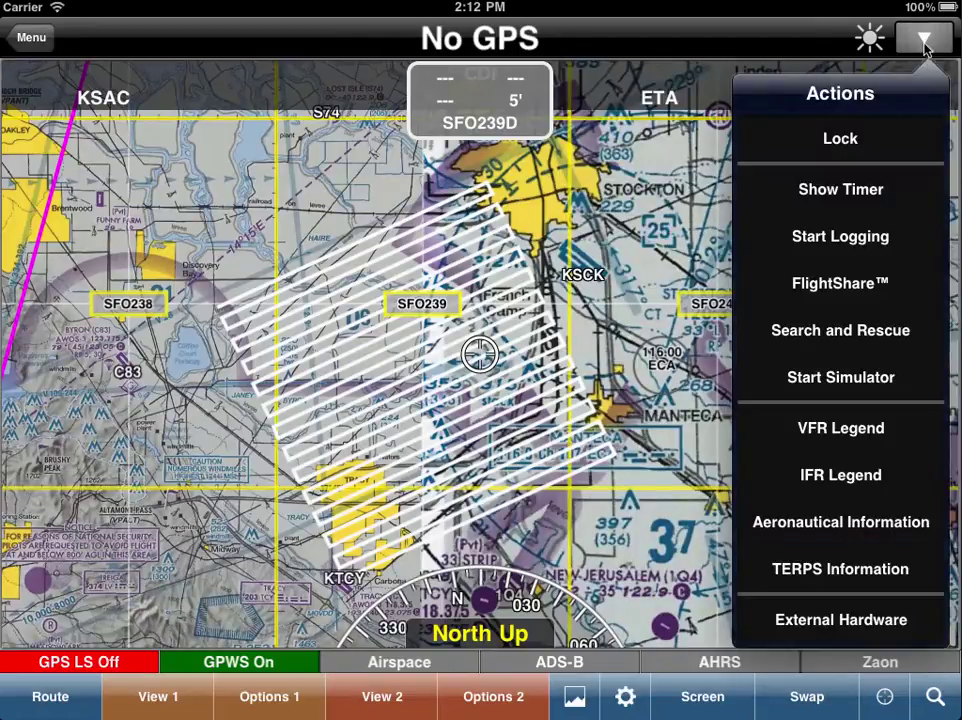
click(856, 341)
click(794, 137)
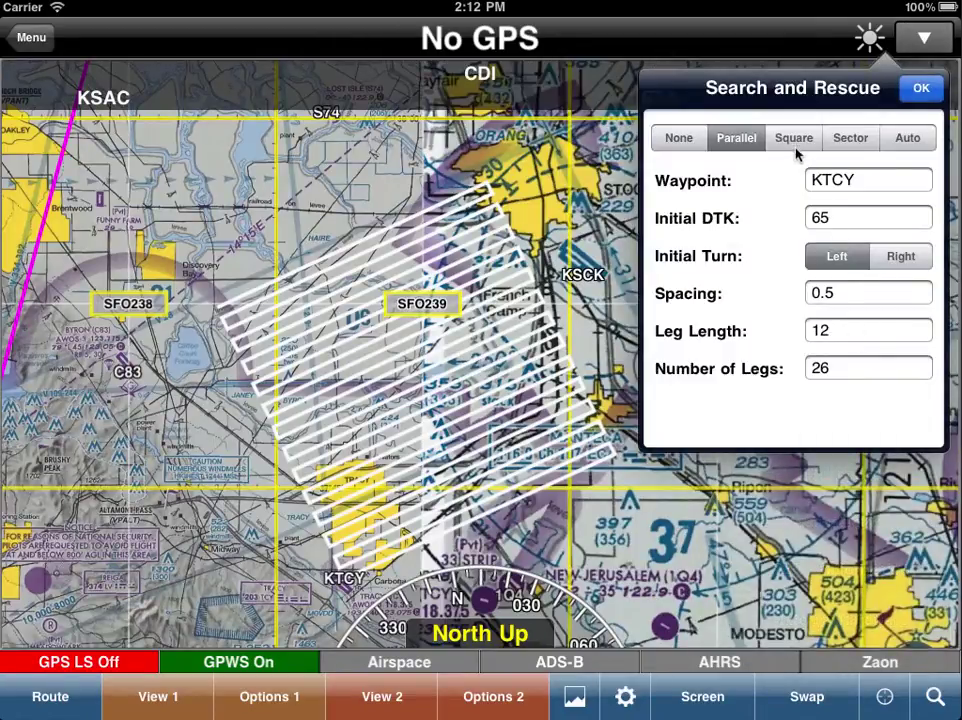
click(921, 88)
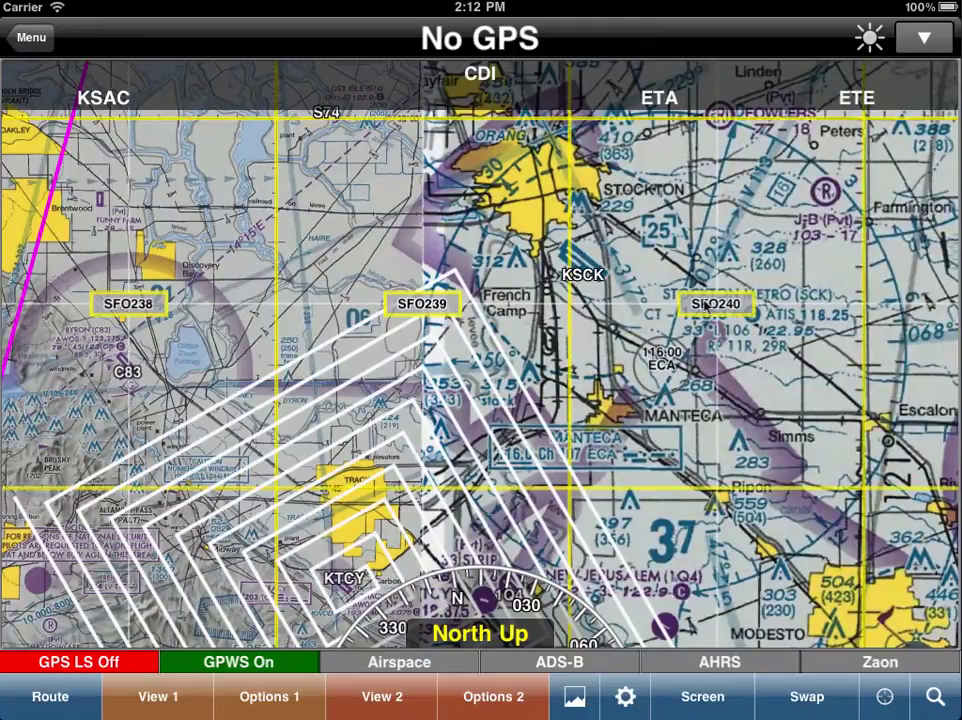
Change the search pattern around KTCY to Sector with its preset values and view the whole pattern.
click(924, 40)
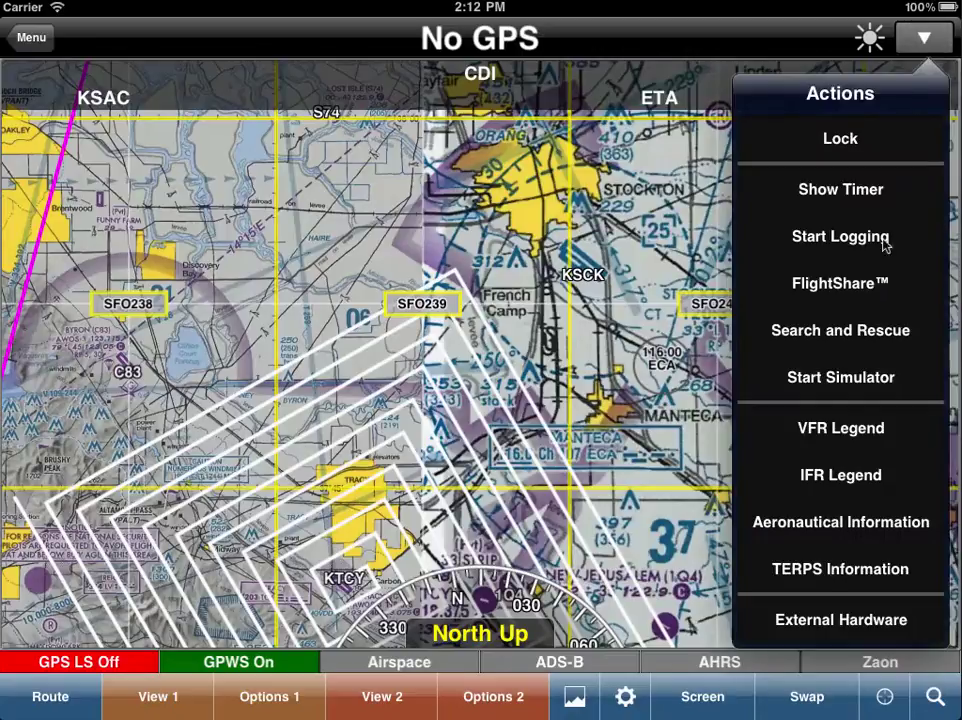
click(832, 332)
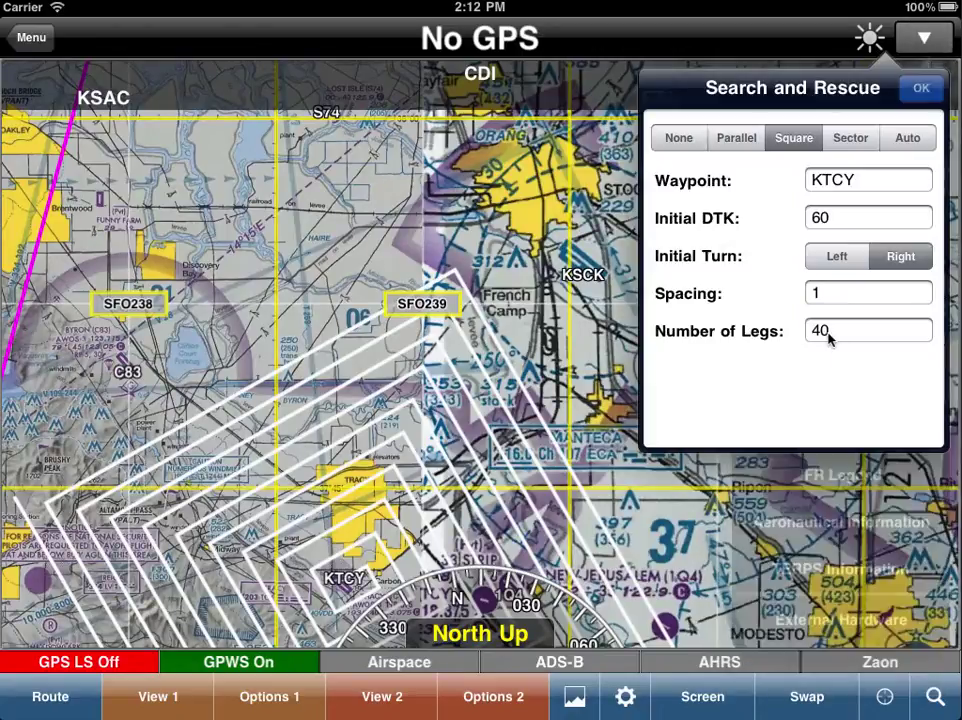
click(850, 139)
click(920, 88)
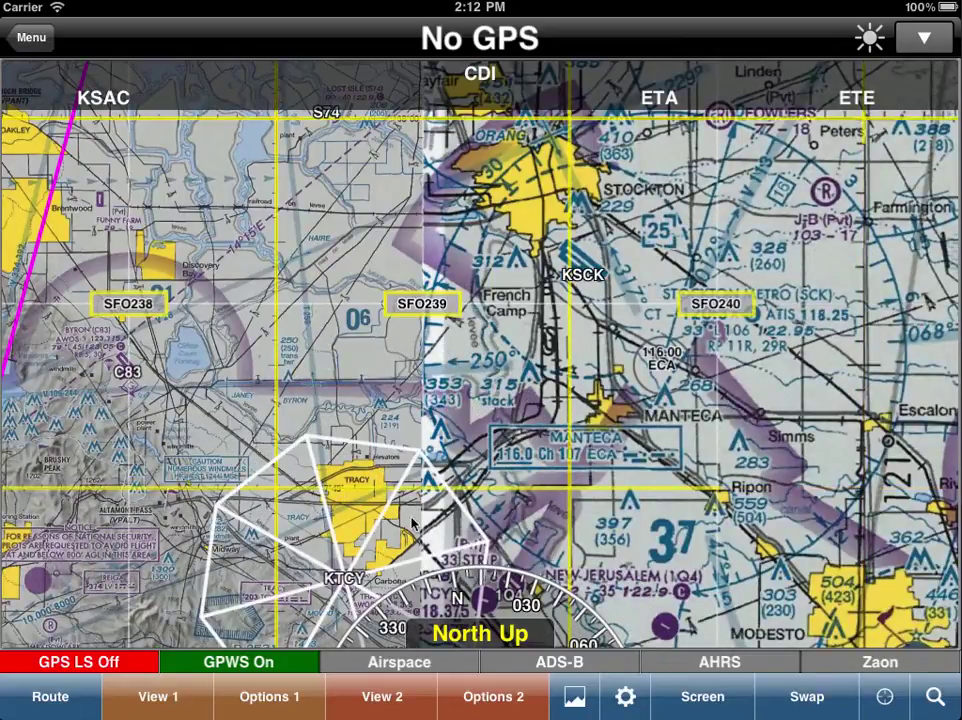
drag(499, 497, 614, 348)
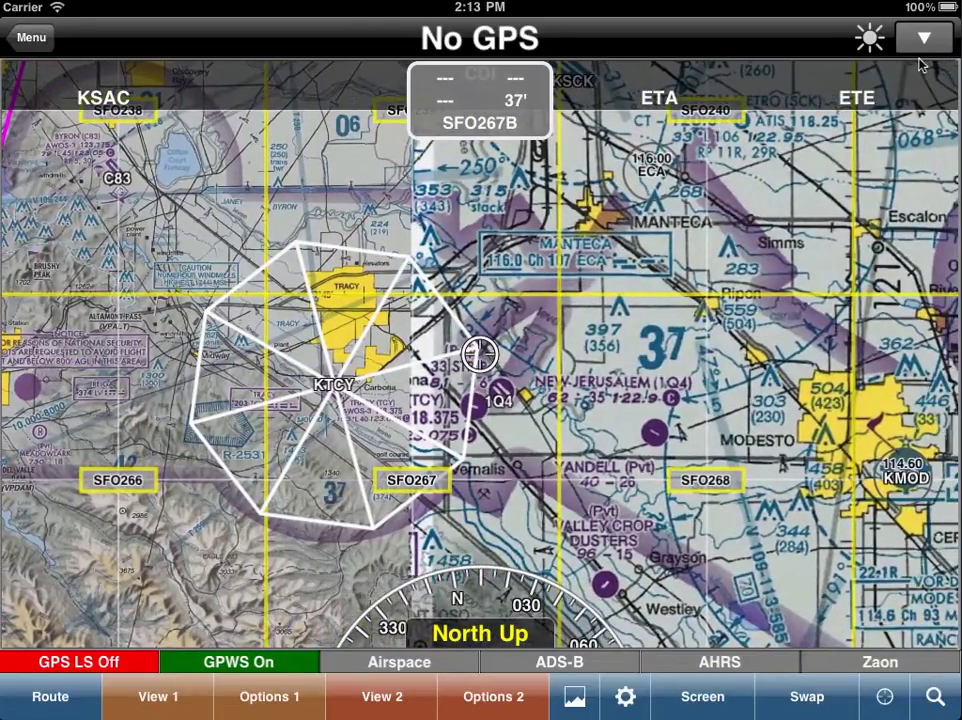
Generate an Auto search pattern for grid cell SFO267 and bring the full pattern into view.
click(924, 38)
click(866, 336)
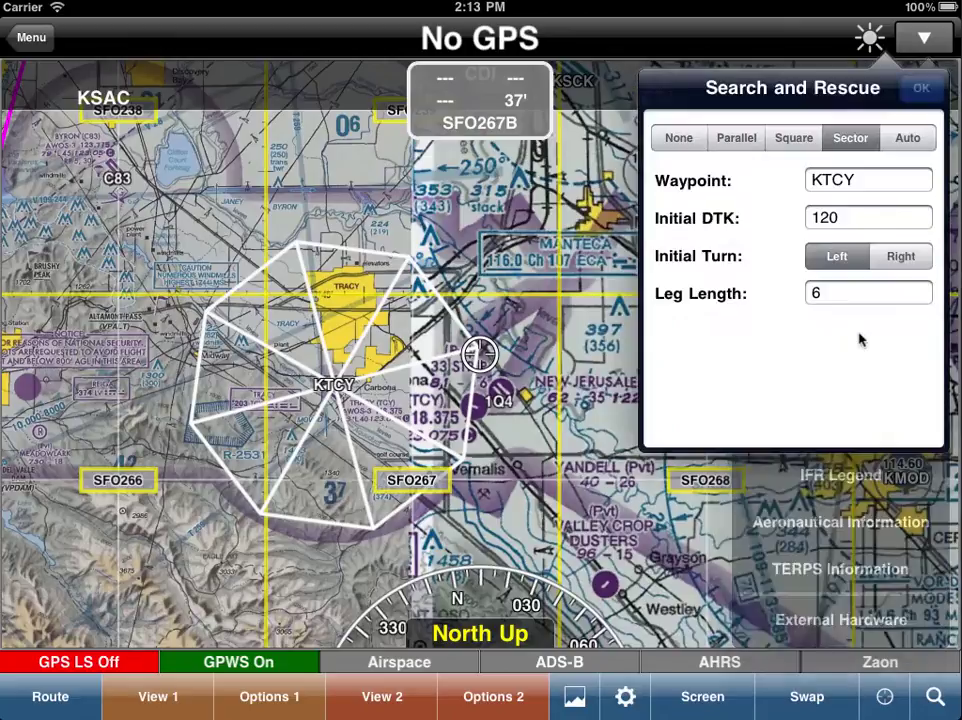
click(906, 146)
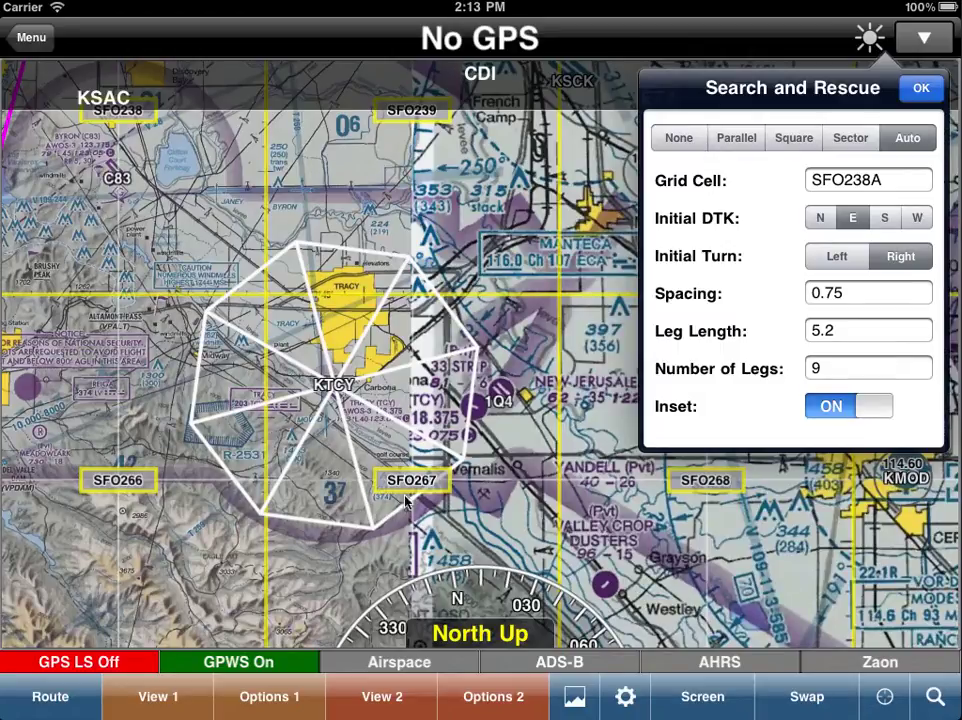
click(887, 184)
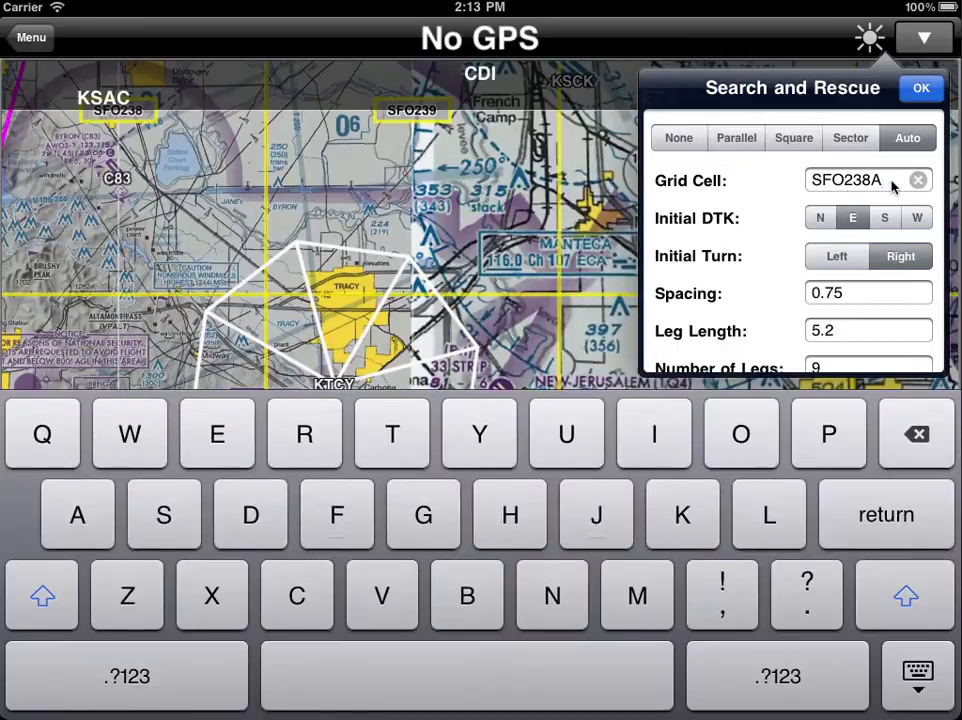
key(BackSpace)
key(BackSpace)
key(BackSpace)
text(67)
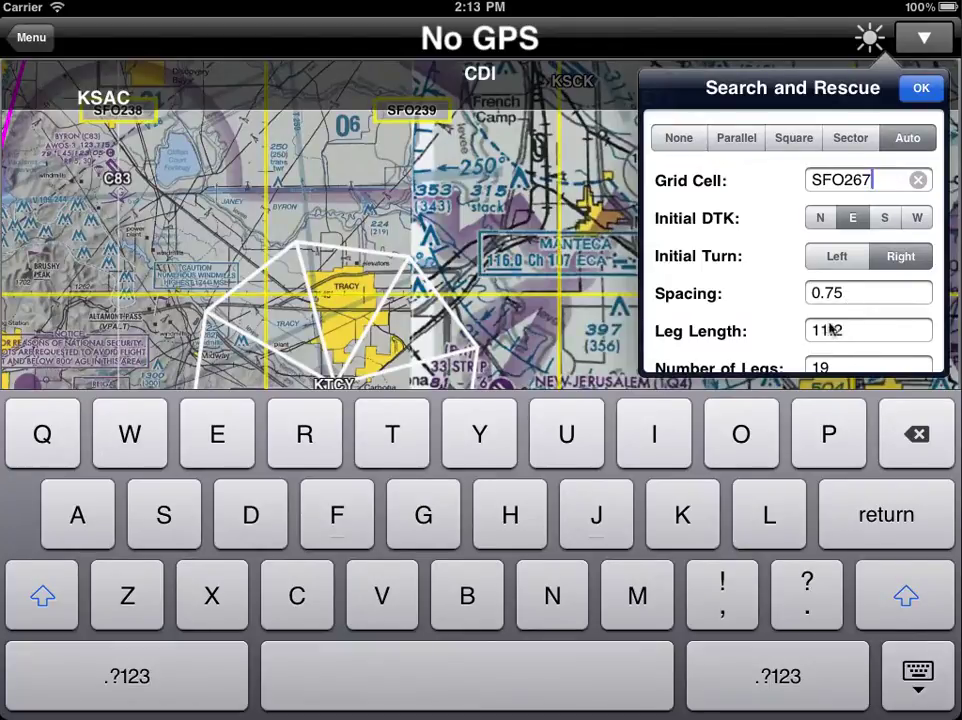
click(919, 90)
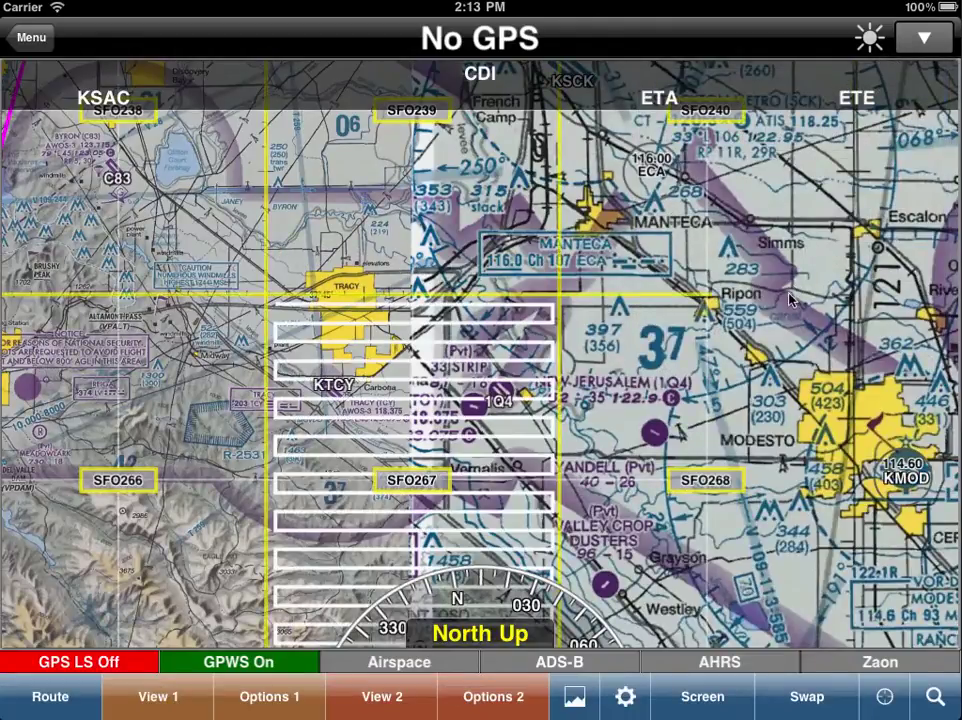
drag(550, 468, 607, 370)
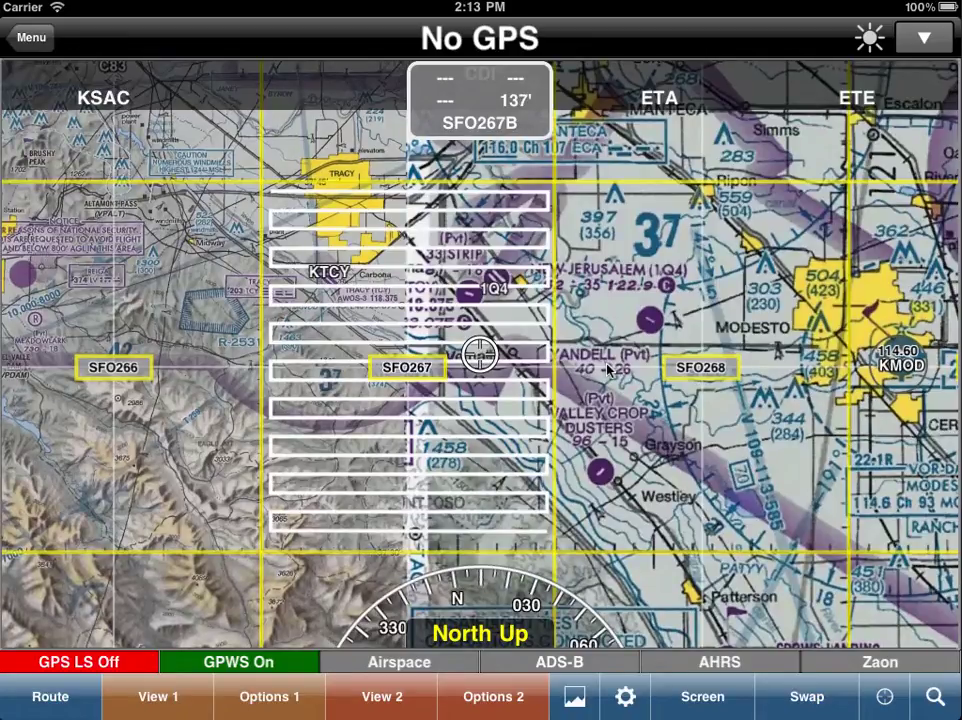
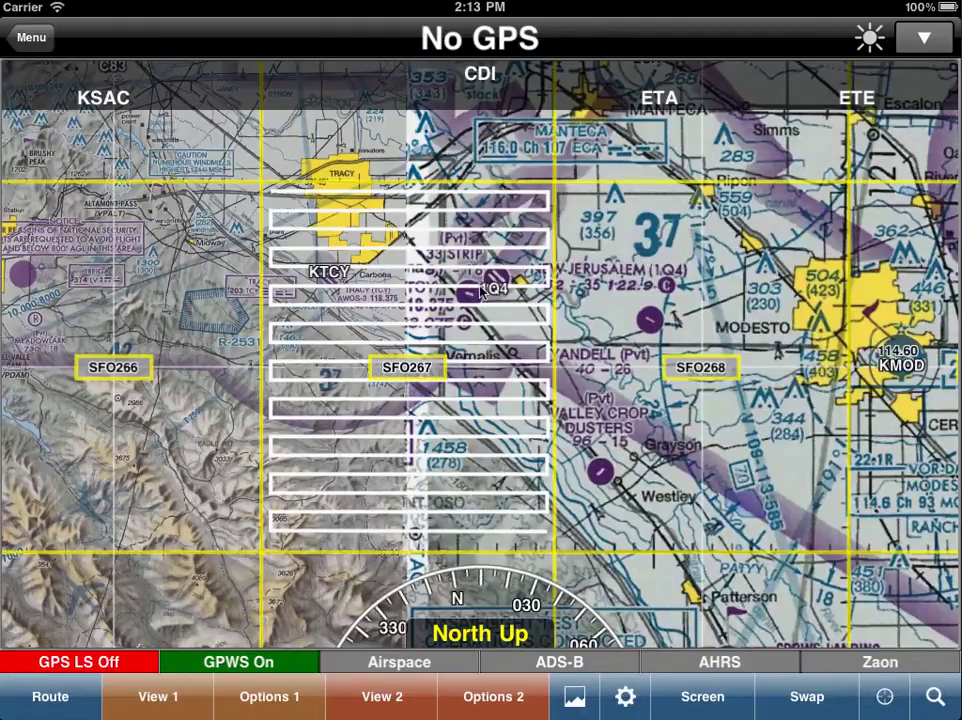
Change the Auto search pattern's grid cell to the quarter cell SFO267B and apply it to the map.
click(927, 48)
click(862, 326)
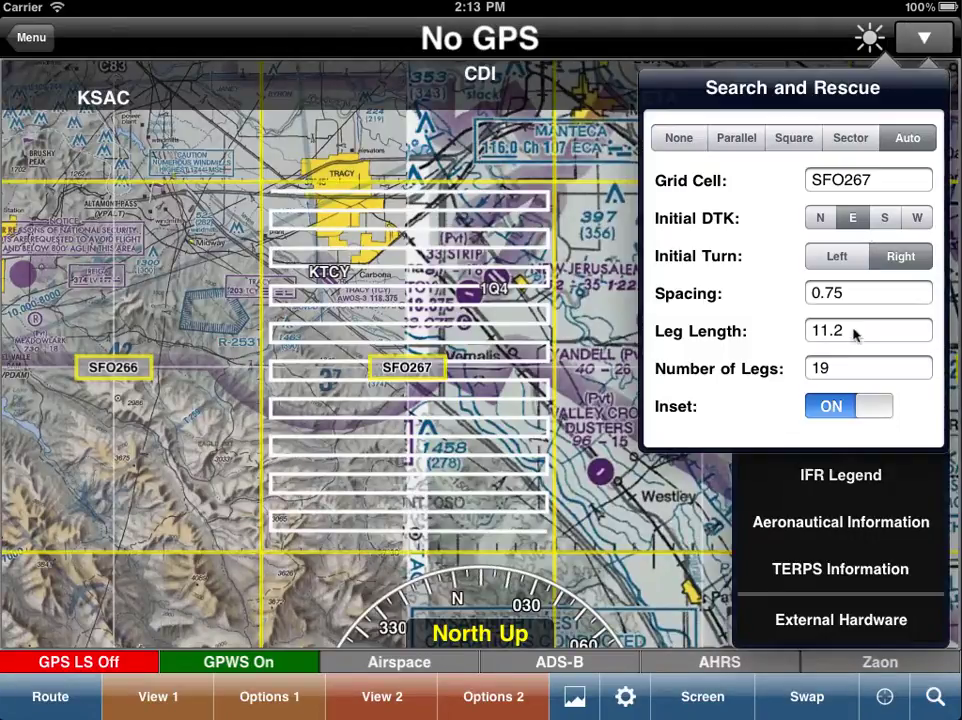
click(836, 184)
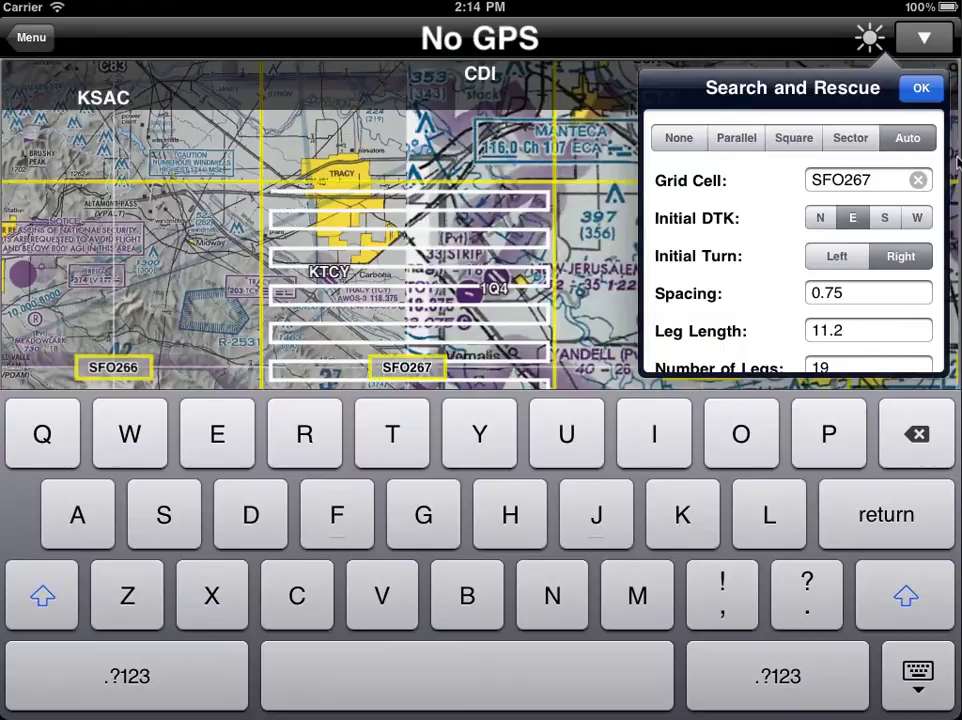
text(B)
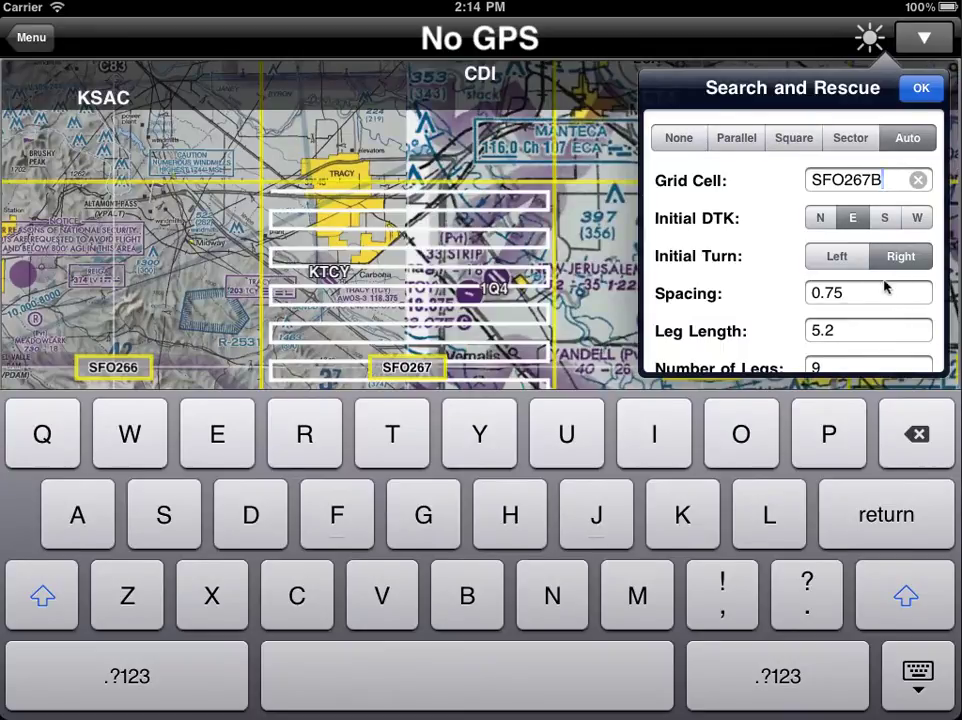
click(921, 89)
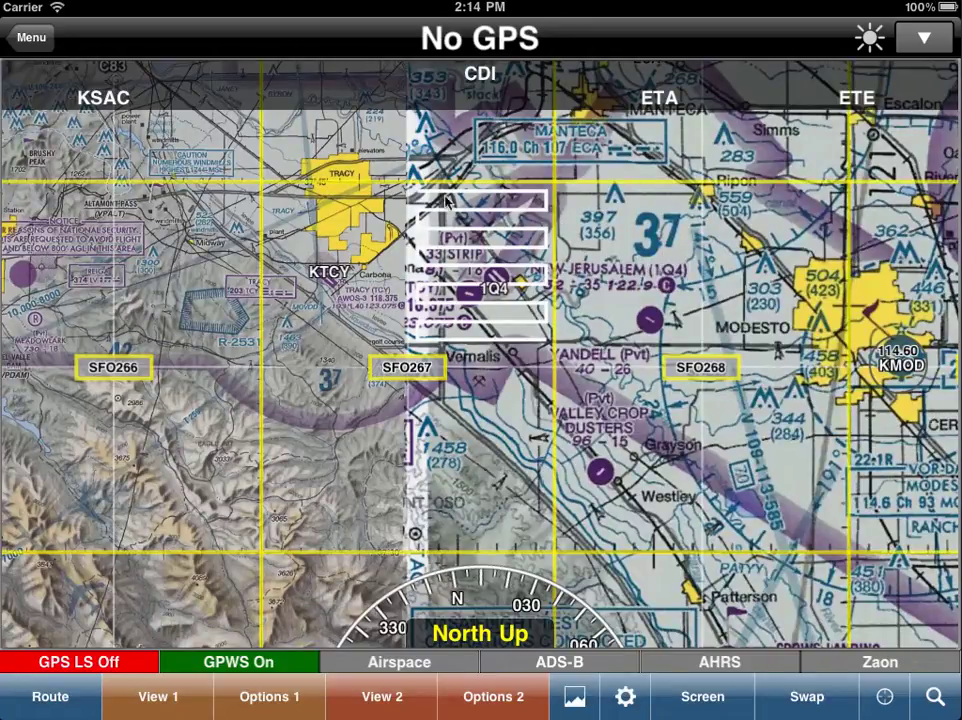
Turn off the inset for the SFO267B search pattern and view the redrawn pattern on the map.
click(922, 40)
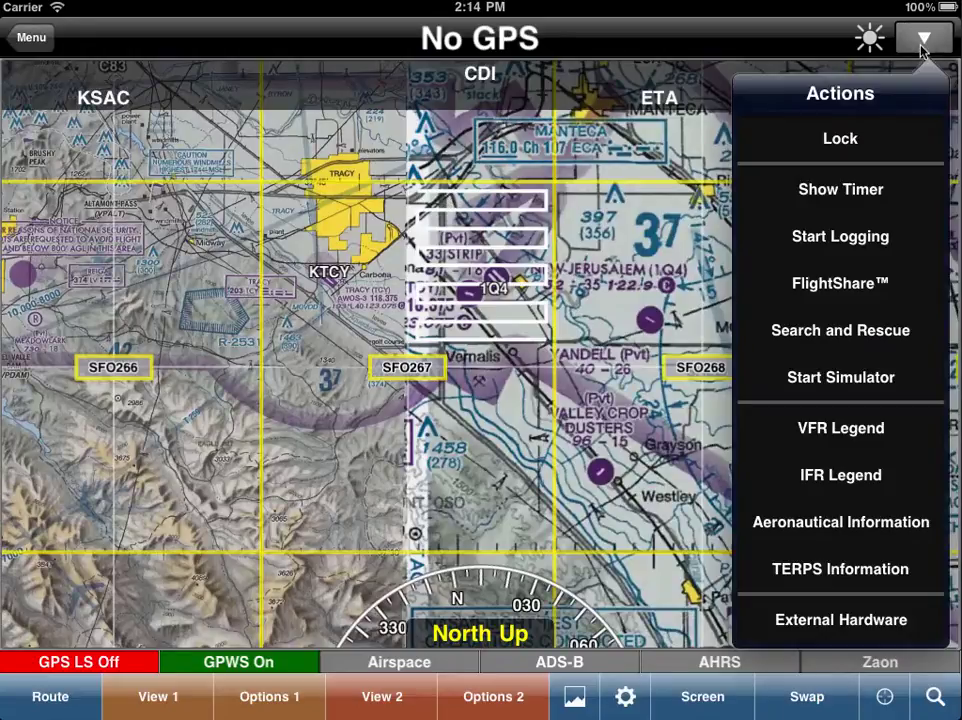
click(823, 328)
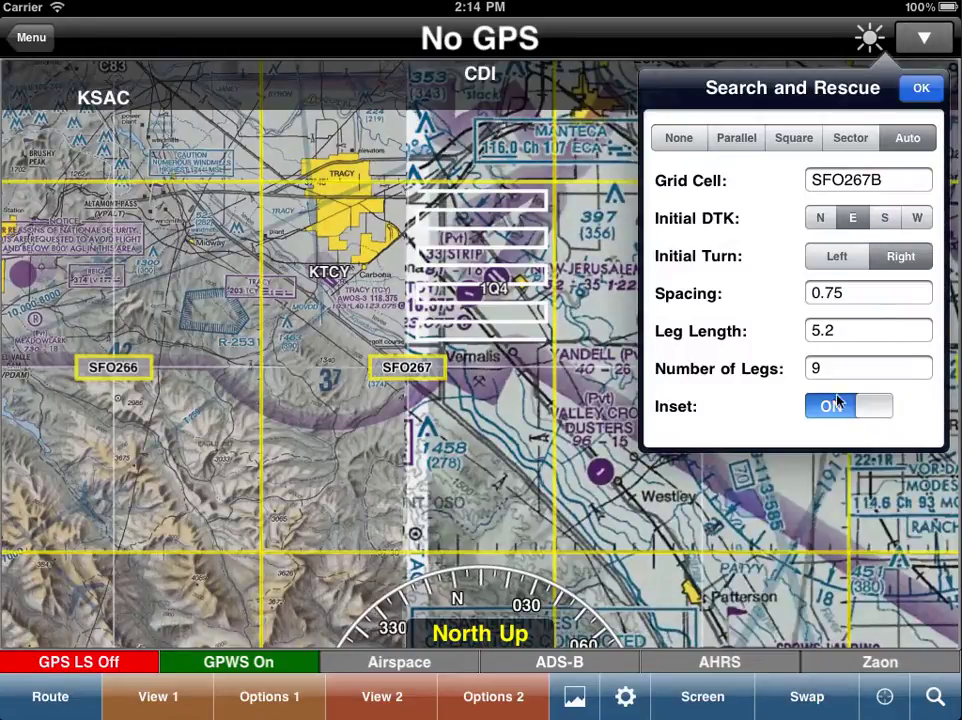
click(862, 408)
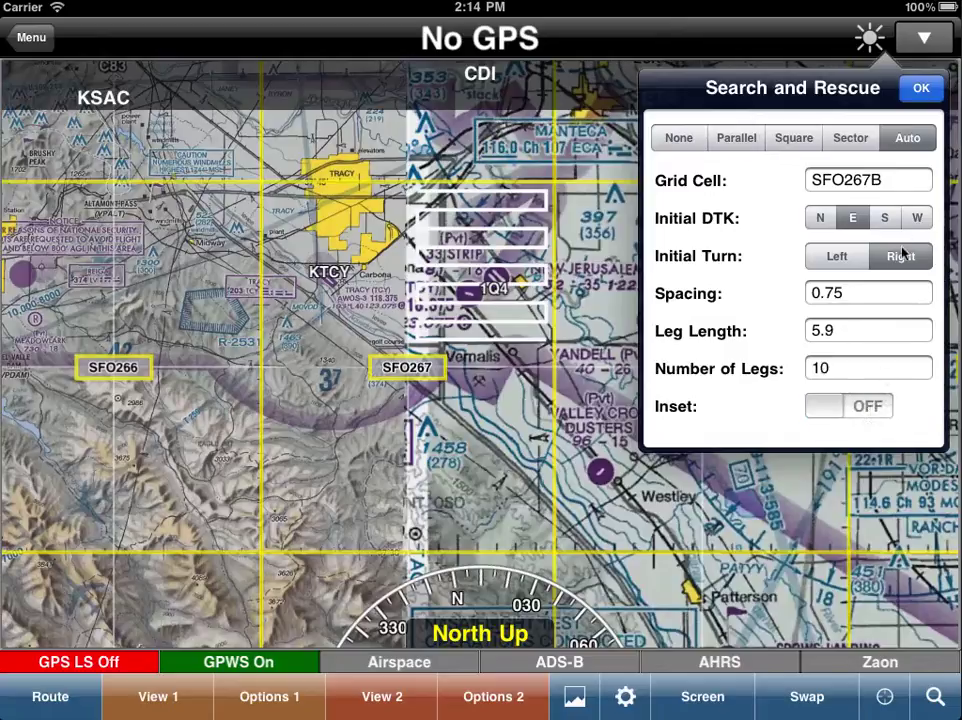
click(921, 92)
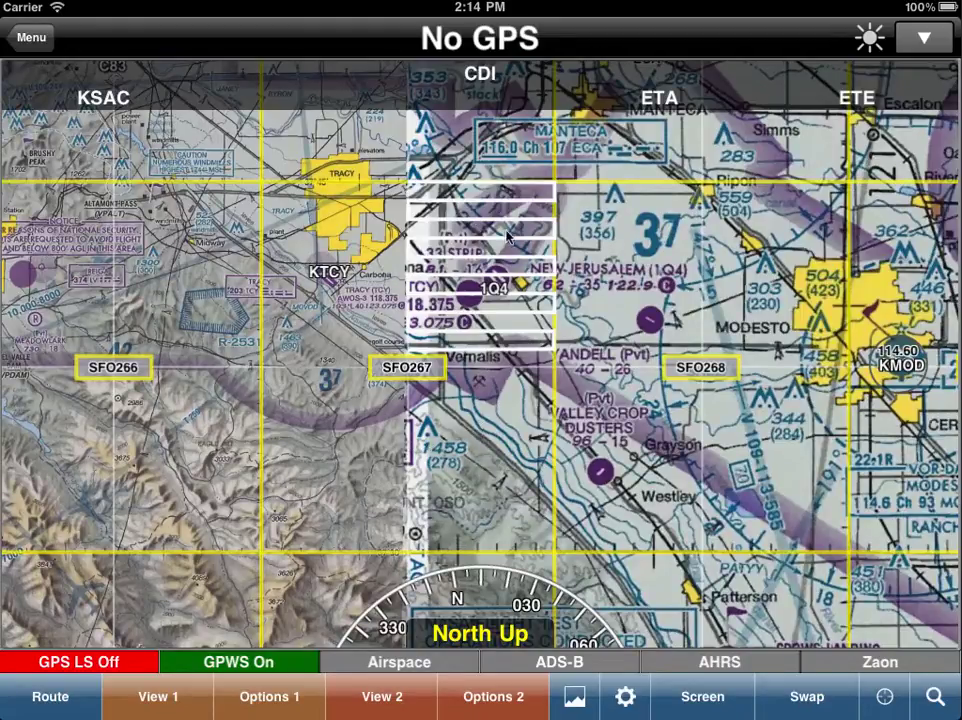
drag(556, 295, 497, 229)
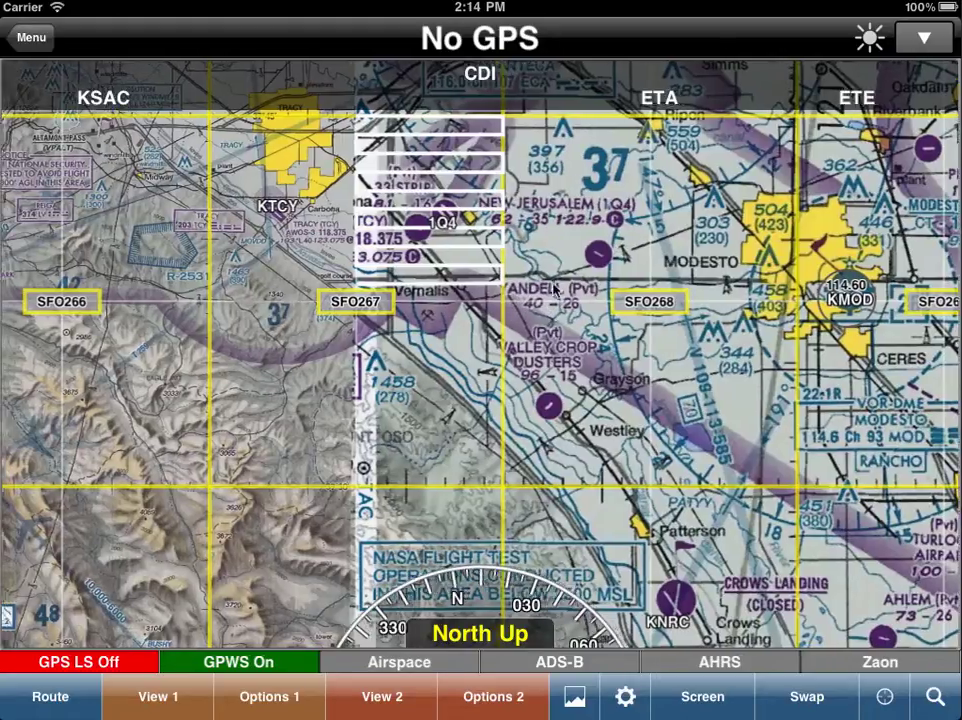
drag(511, 300, 552, 302)
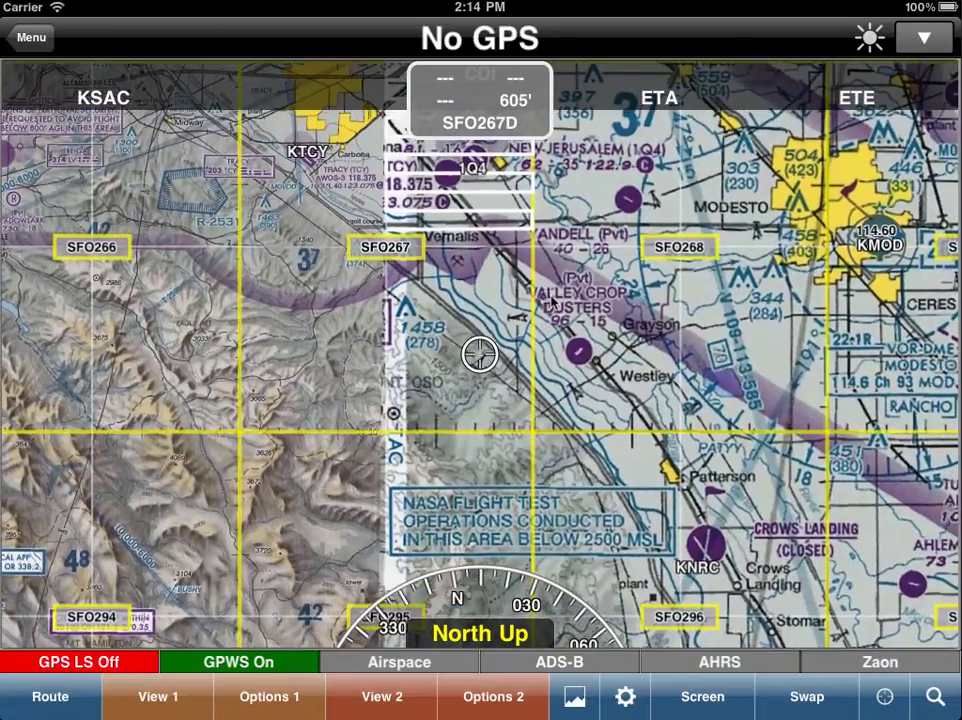